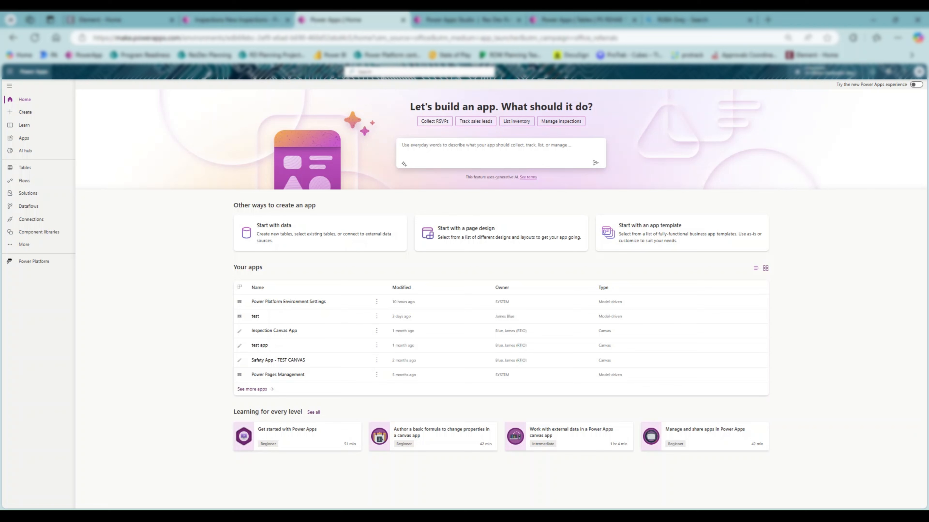
{"action": "left_click_drag", "start_coordinate": [181, 38], "coordinate": [115, 38]}
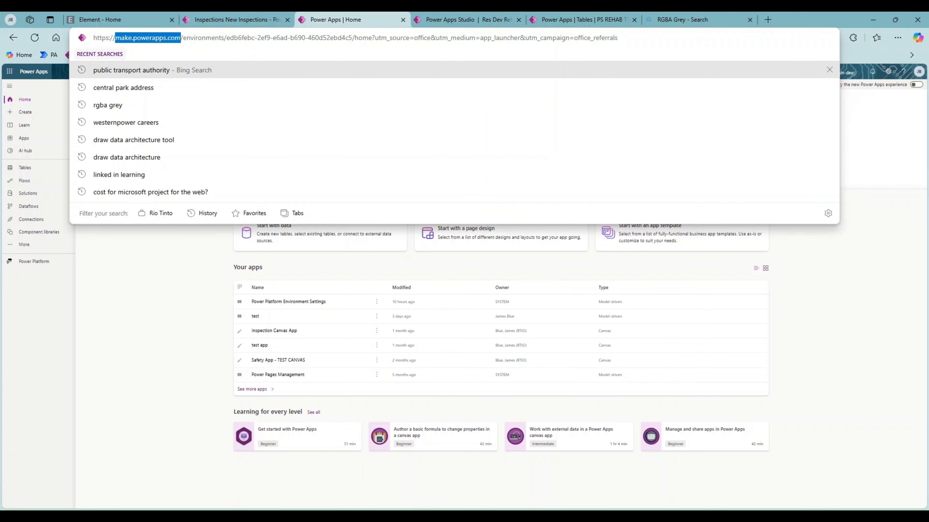
{"action": "left_click", "coordinate": [155, 363]}
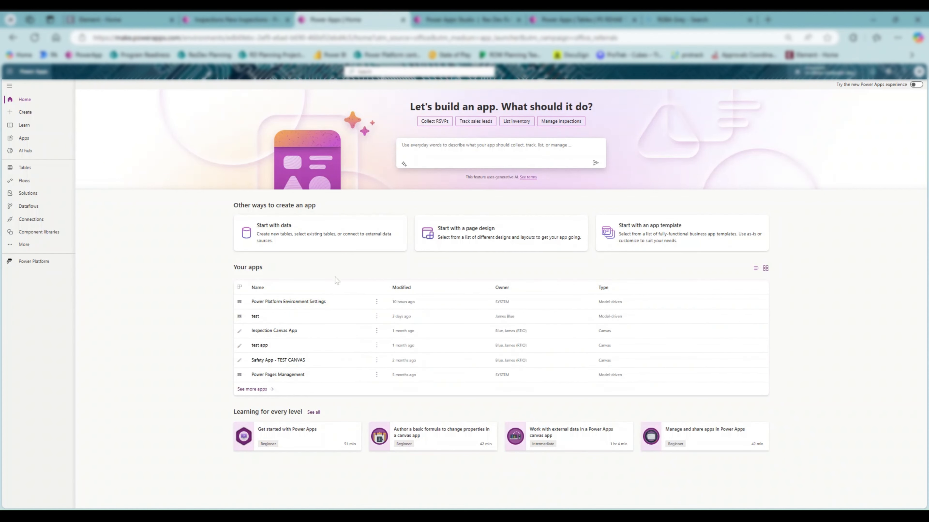
Open the Inspection App solution from the environment's list of unmanaged solutions.
{"action": "left_click", "coordinate": [27, 194]}
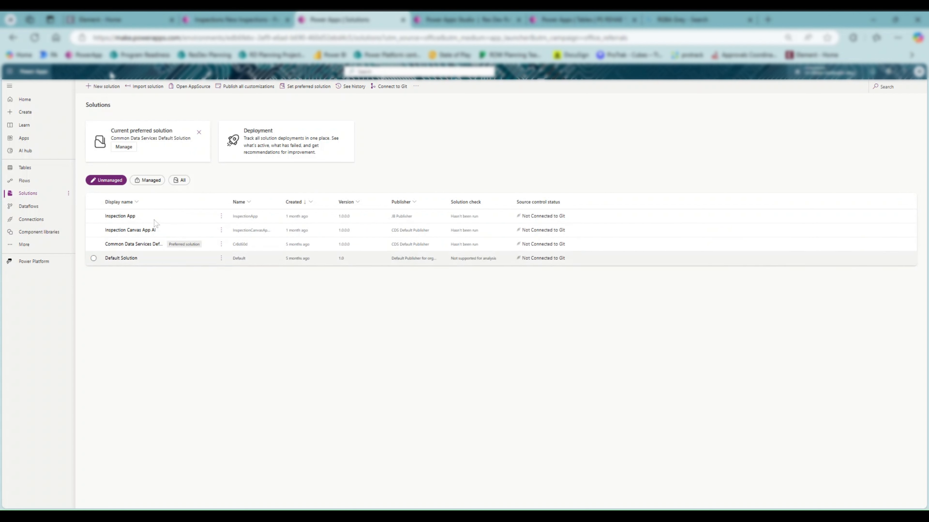
{"action": "left_click", "coordinate": [102, 86]}
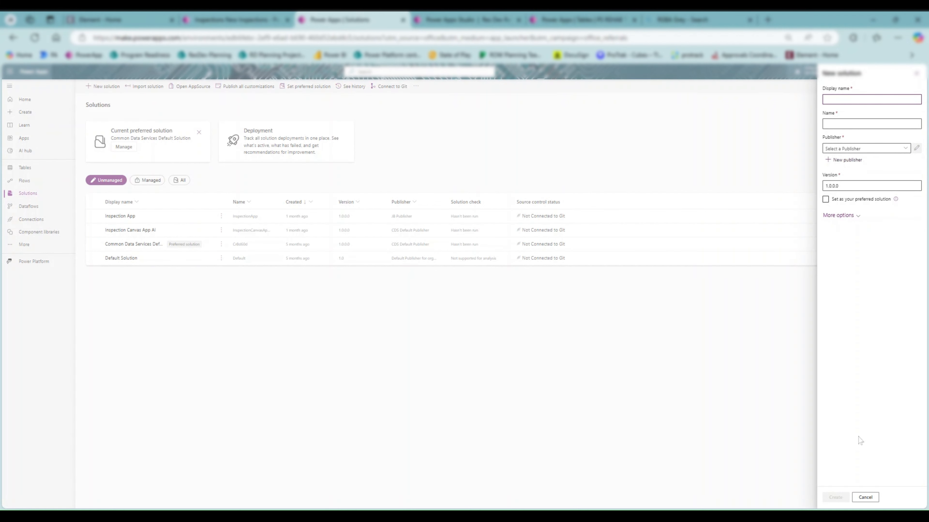
{"action": "left_click", "coordinate": [916, 74]}
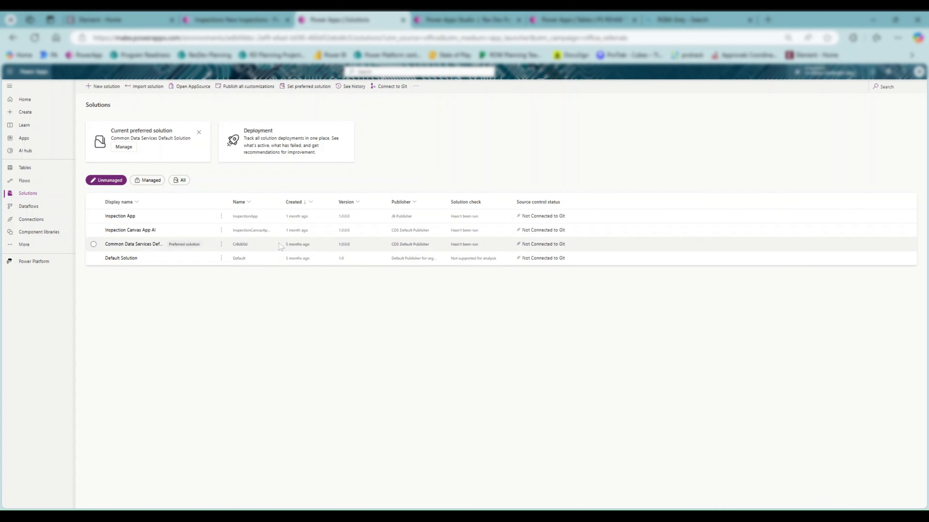
{"action": "left_click", "coordinate": [117, 217]}
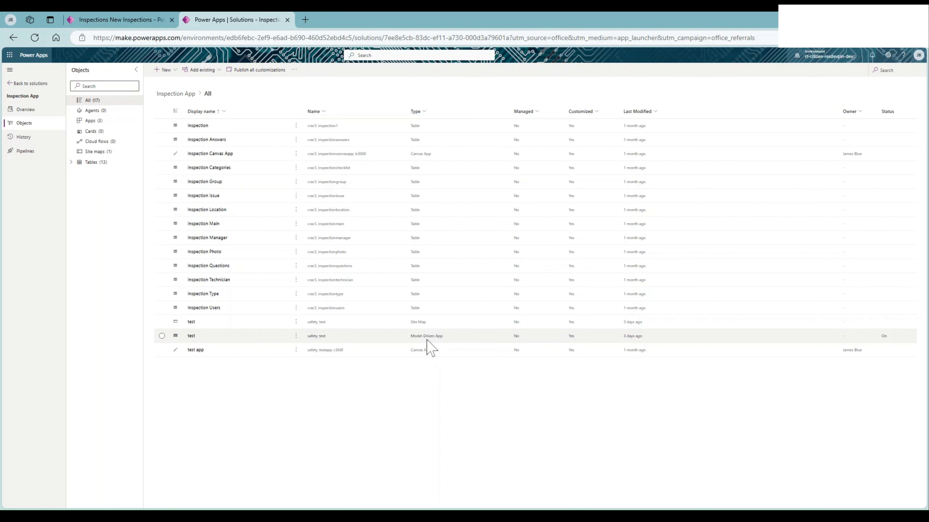
Create a new model-driven app named Test1 inside the Inspection App solution.
{"action": "left_click", "coordinate": [175, 70]}
{"action": "mouse_move", "coordinate": [183, 94]}
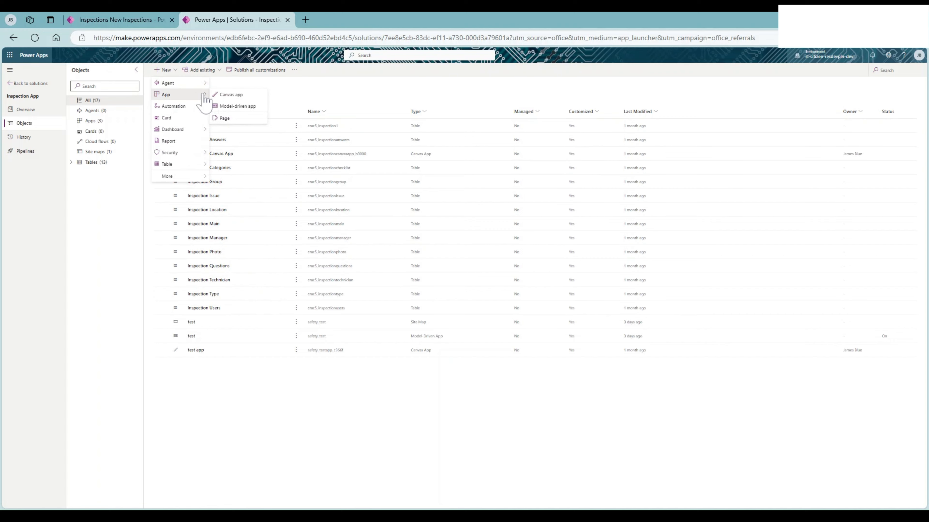
{"action": "left_click", "coordinate": [233, 115]}
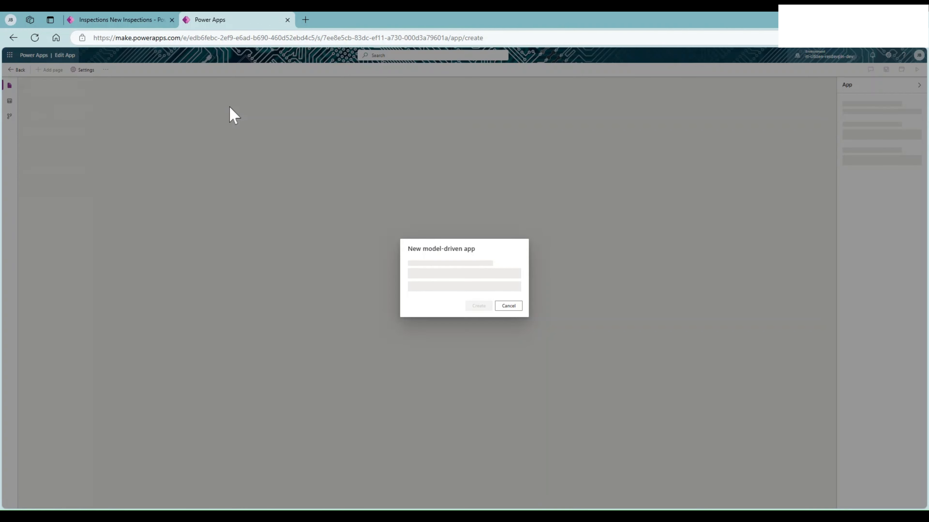
{"action": "type", "text": "Test1"}
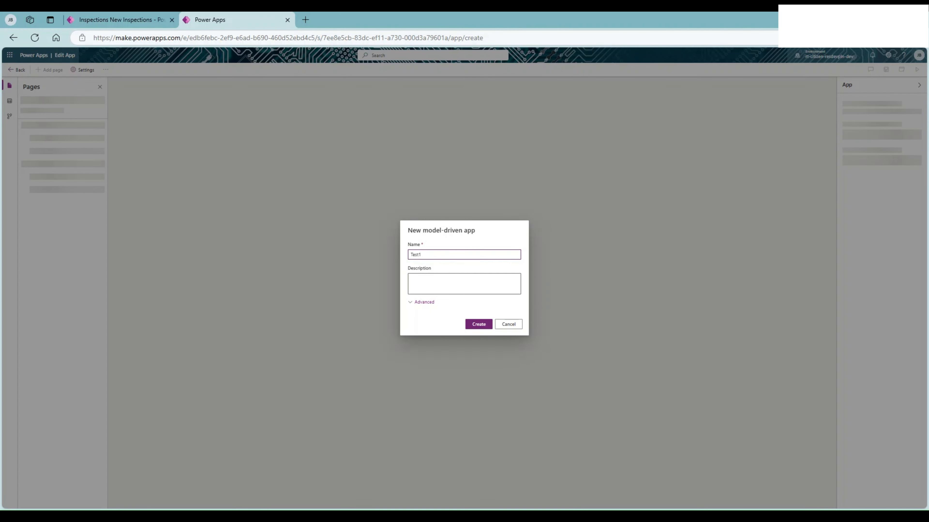
{"action": "left_click", "coordinate": [478, 325]}
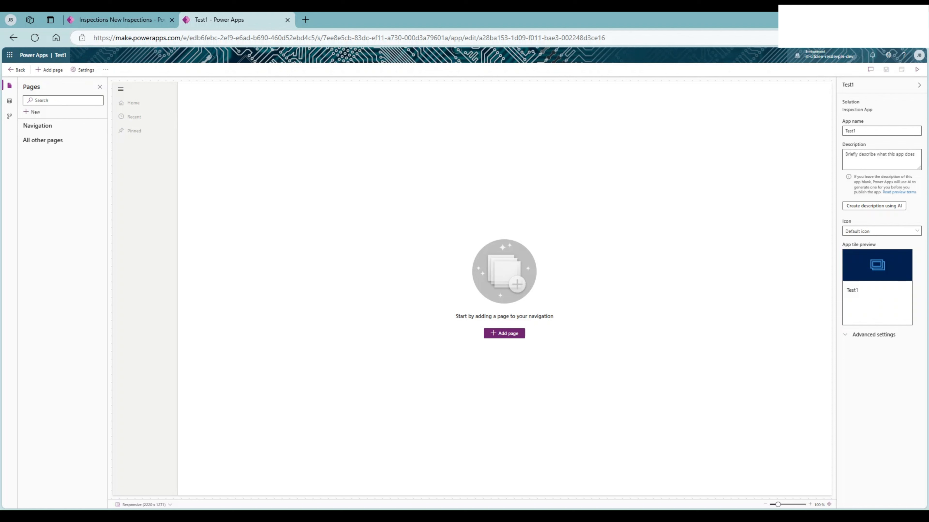
Add Dataverse table pages for Inspection, Inspection Answers, Inspection Categories and Inspection Group to the app, shown in navigation.
{"action": "left_click", "coordinate": [34, 111]}
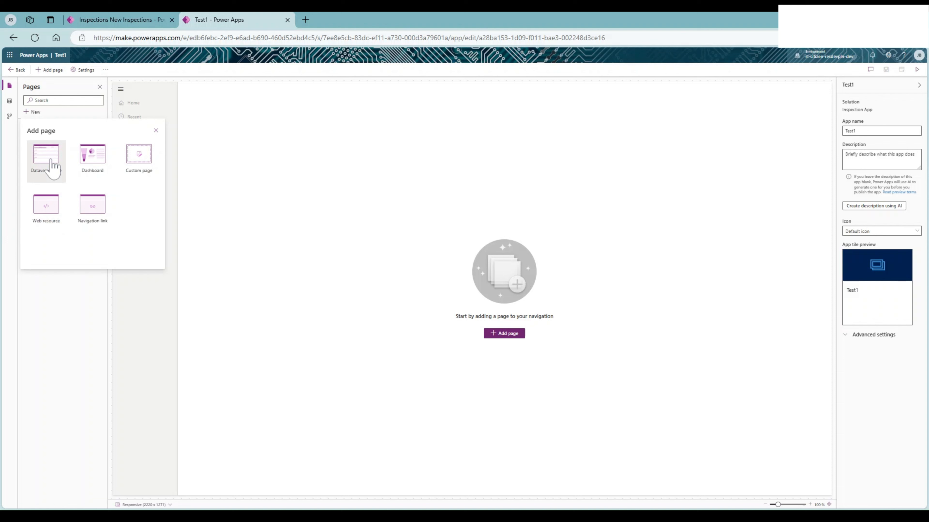
{"action": "left_click", "coordinate": [53, 166]}
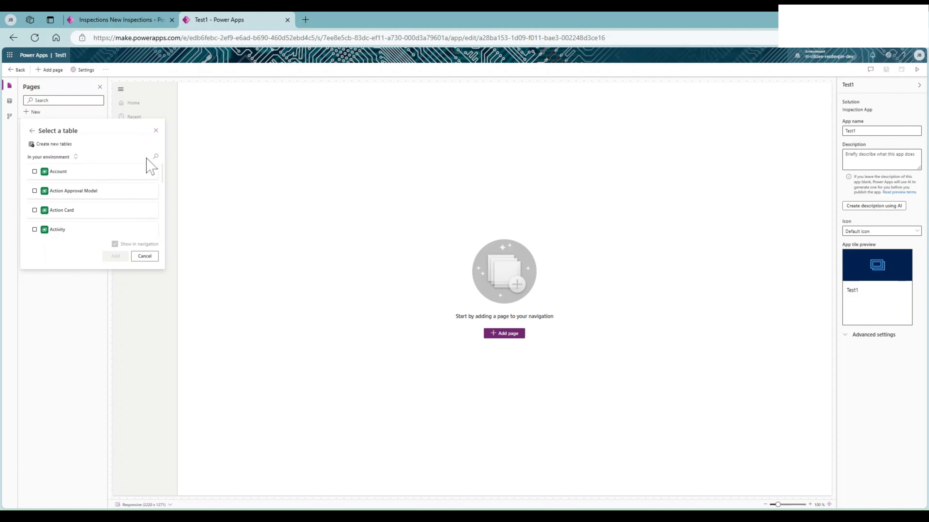
{"action": "left_click", "coordinate": [156, 156]}
{"action": "type", "text": "inspection"}
{"action": "left_click", "coordinate": [36, 171]}
{"action": "left_click", "coordinate": [35, 190]}
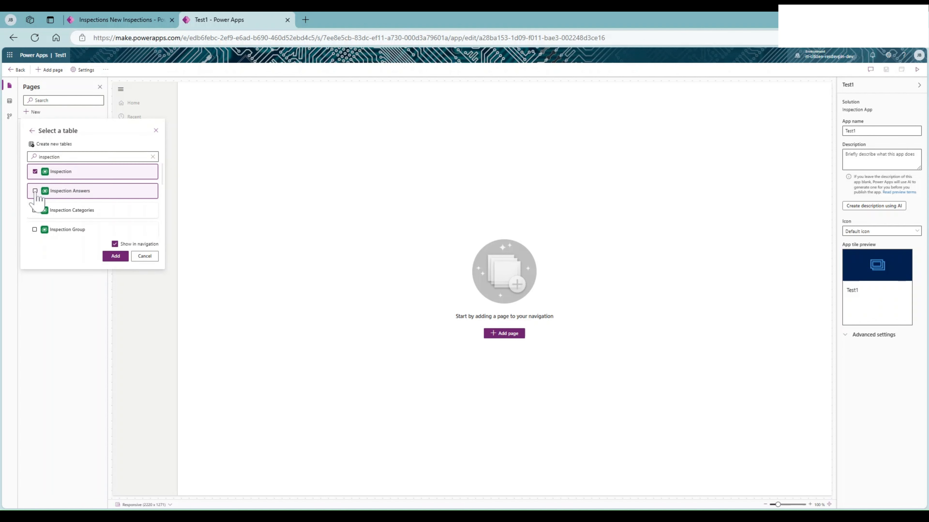
{"action": "left_click", "coordinate": [35, 210]}
{"action": "left_click", "coordinate": [35, 230]}
{"action": "left_click", "coordinate": [115, 256]}
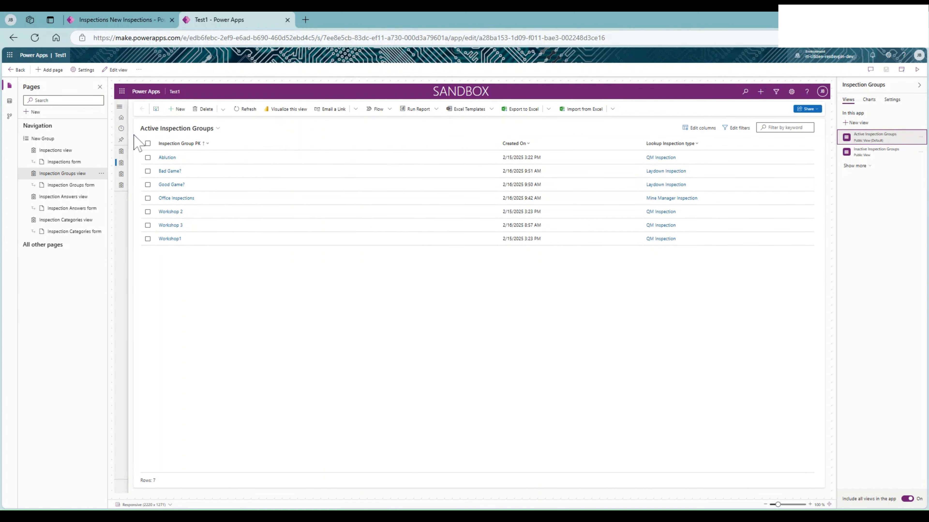
Expand the app preview's navigation and move the Inspection Groups view above the Inspections view.
{"action": "left_click", "coordinate": [120, 107]}
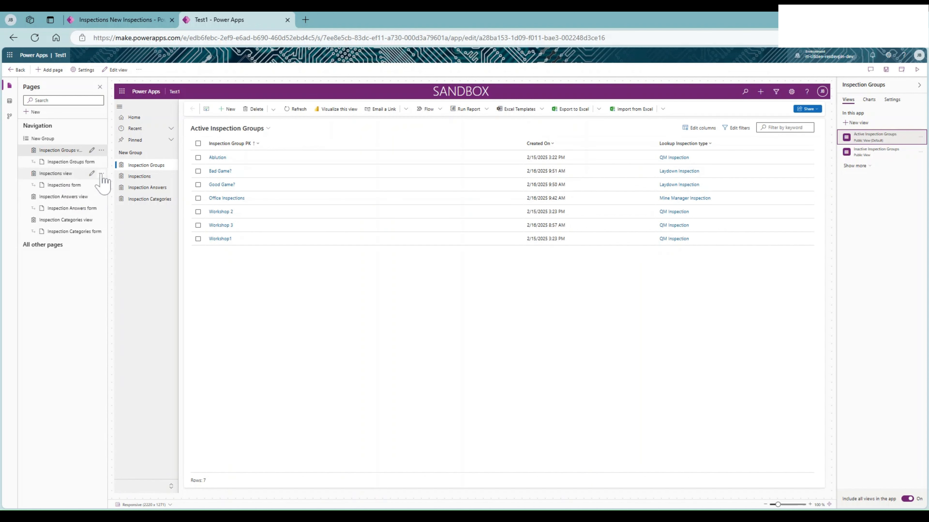
{"action": "left_click", "coordinate": [101, 174]}
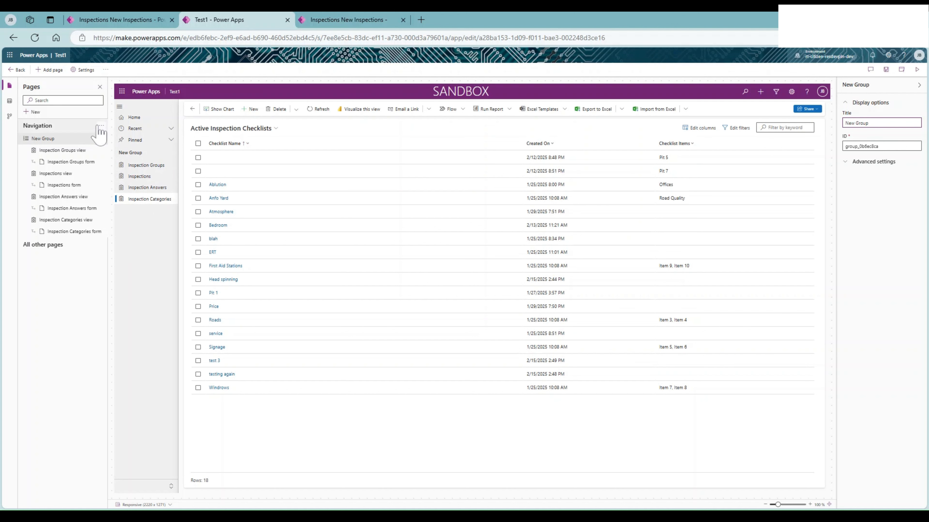
Add a navigation group titled "group 2" and move the Inspection Categories view down into it.
{"action": "left_click", "coordinate": [102, 126]}
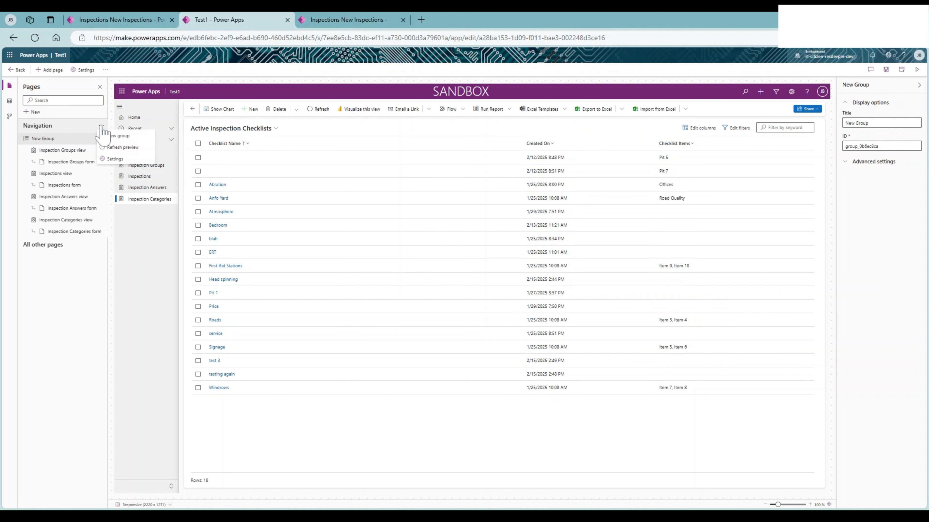
{"action": "left_click", "coordinate": [118, 137]}
{"action": "triple_click", "coordinate": [857, 123]}
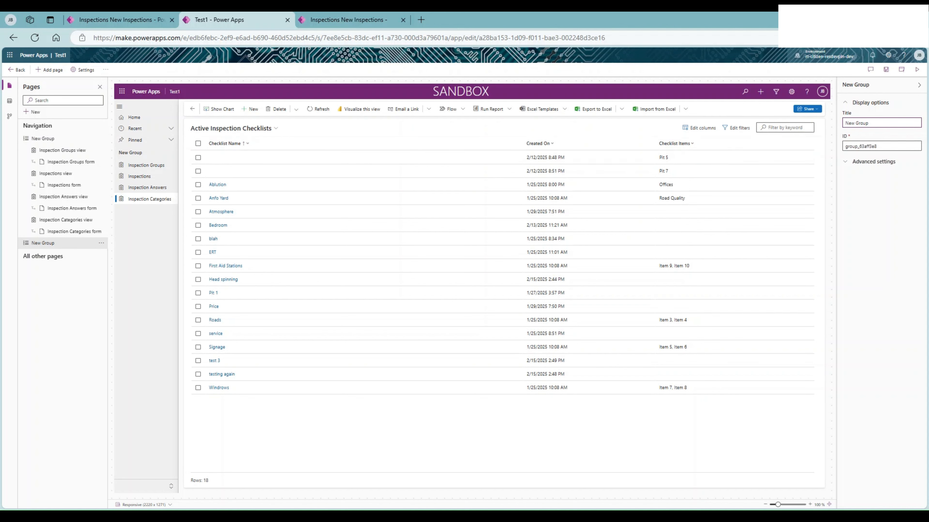
{"action": "type", "text": "group 2"}
{"action": "left_click", "coordinate": [885, 259]}
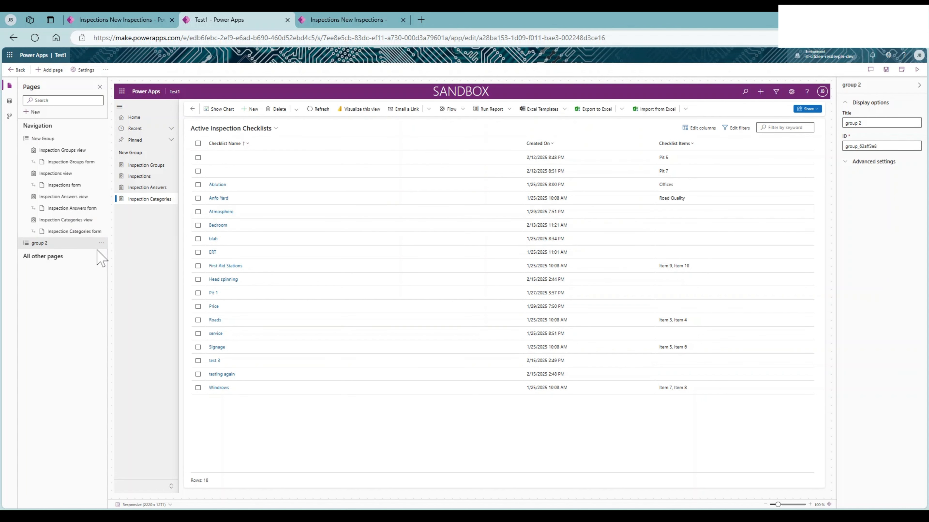
{"action": "left_click", "coordinate": [102, 220]}
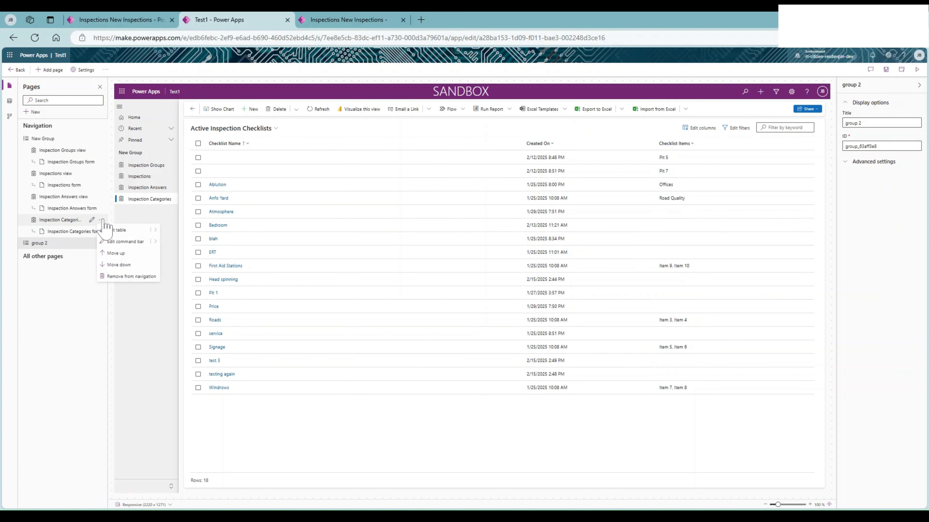
{"action": "left_click", "coordinate": [124, 266]}
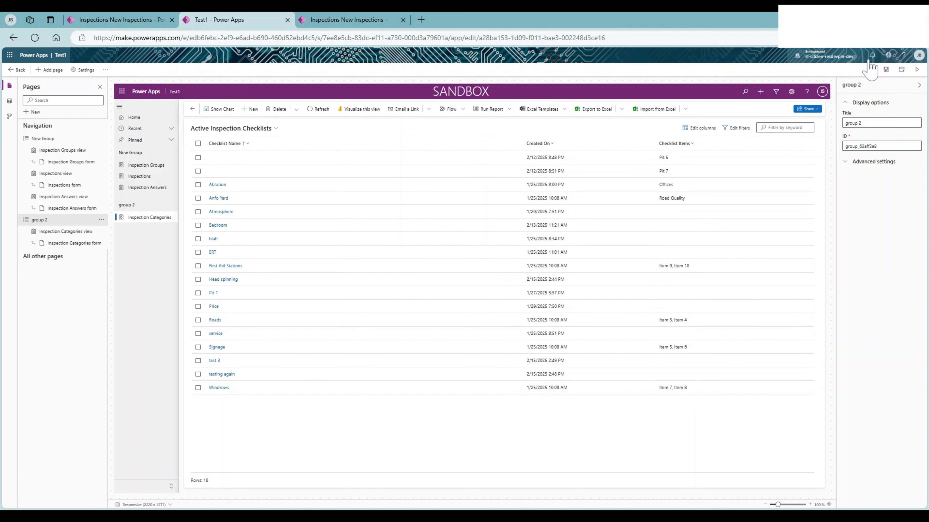
Save and publish the Test1 app, and run it.
{"action": "left_click", "coordinate": [885, 70]}
{"action": "left_click", "coordinate": [901, 70]}
{"action": "left_click", "coordinate": [917, 70]}
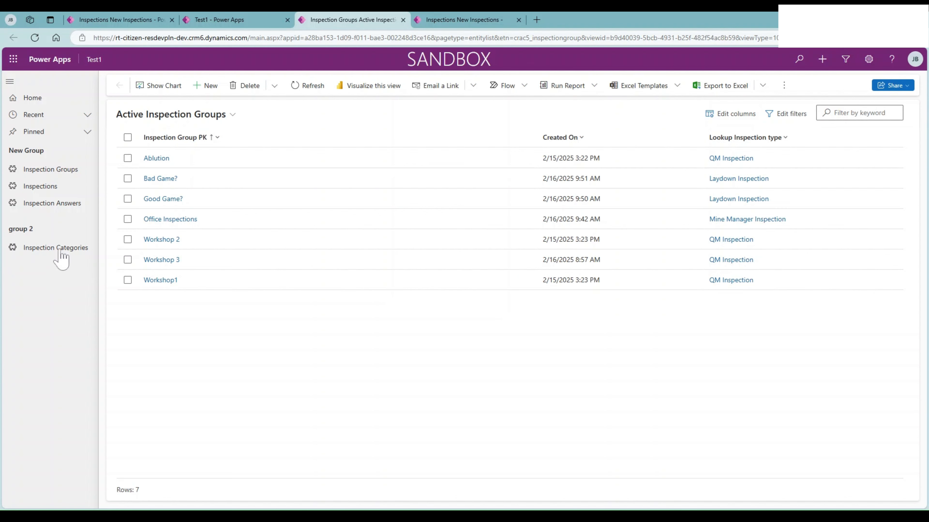
Browse the Inspection Answers, Inspections, Inspection Groups and Inspection Categories pages in the running app.
{"action": "left_click", "coordinate": [51, 202]}
{"action": "left_click", "coordinate": [46, 185]}
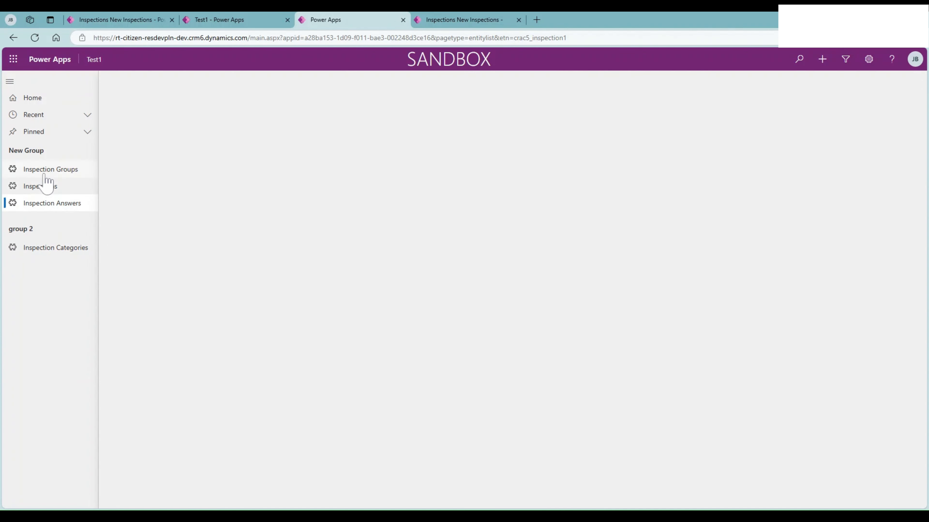
{"action": "left_click", "coordinate": [44, 172]}
{"action": "left_click", "coordinate": [48, 251]}
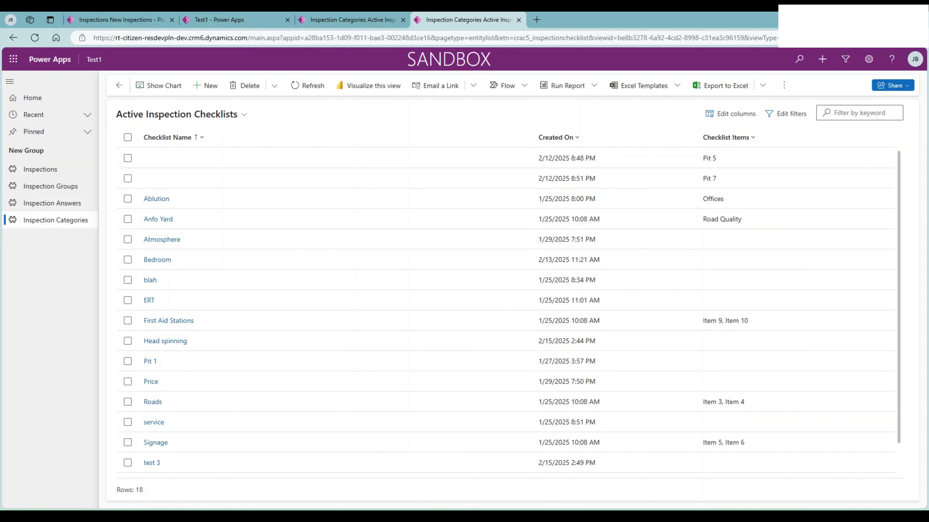
{"action": "left_click", "coordinate": [581, 138]}
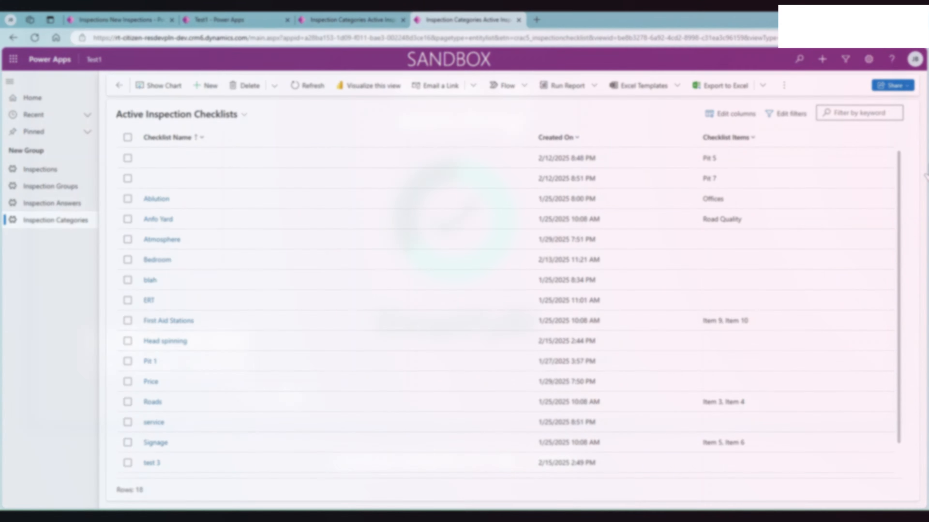